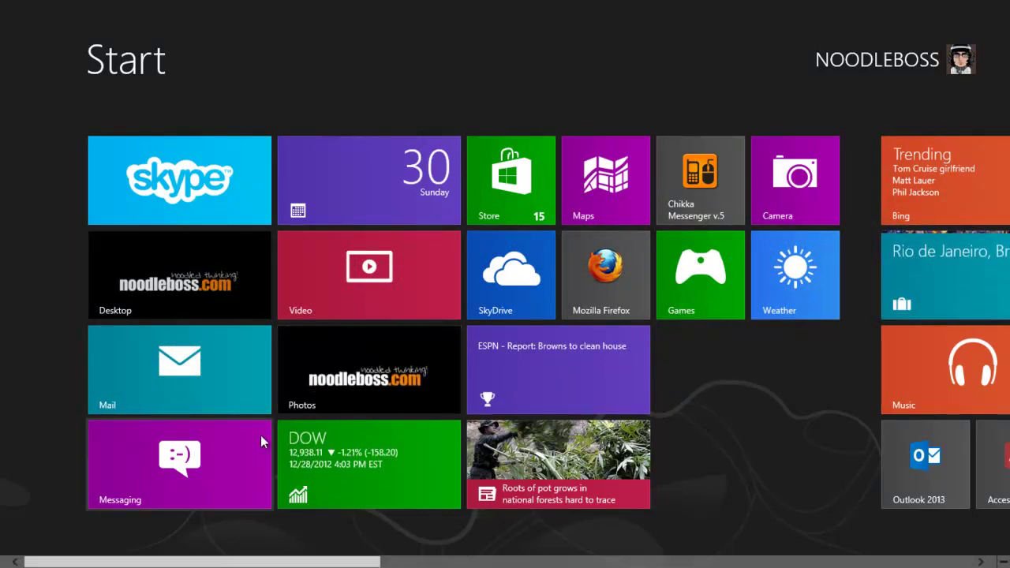
# Step: Launch Firefox and look over the ZTE ZXV10 W300 Series video page
pyautogui.click(611, 289)
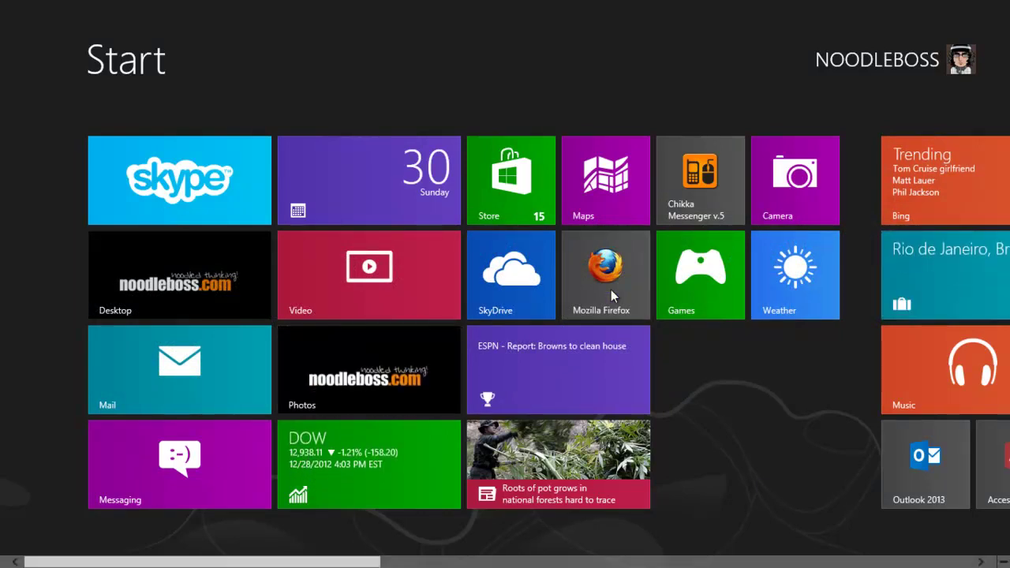
pyautogui.scroll(2, 607, 292)
pyautogui.scroll(10, 607, 297)
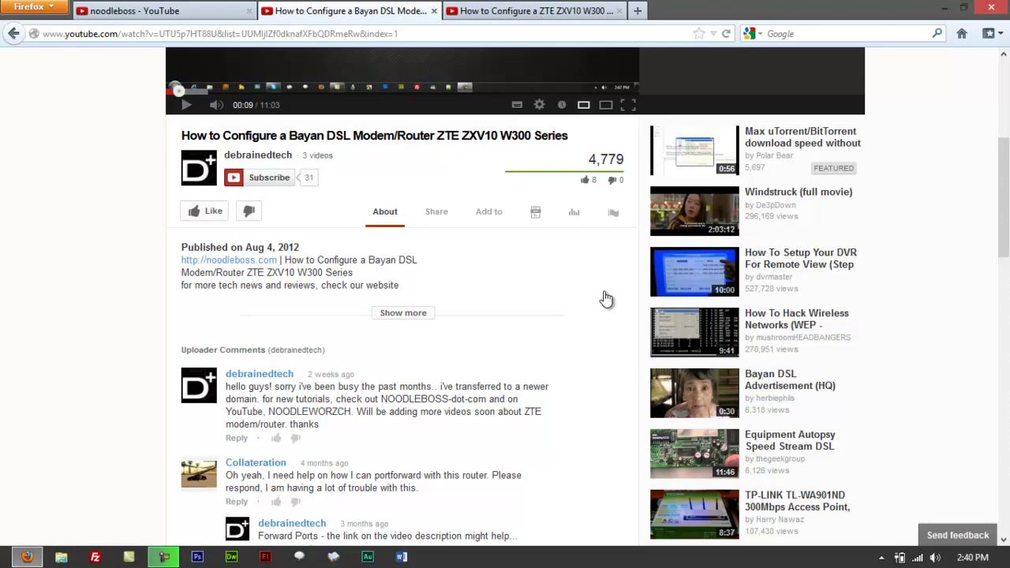
pyautogui.scroll(-5, 603, 290)
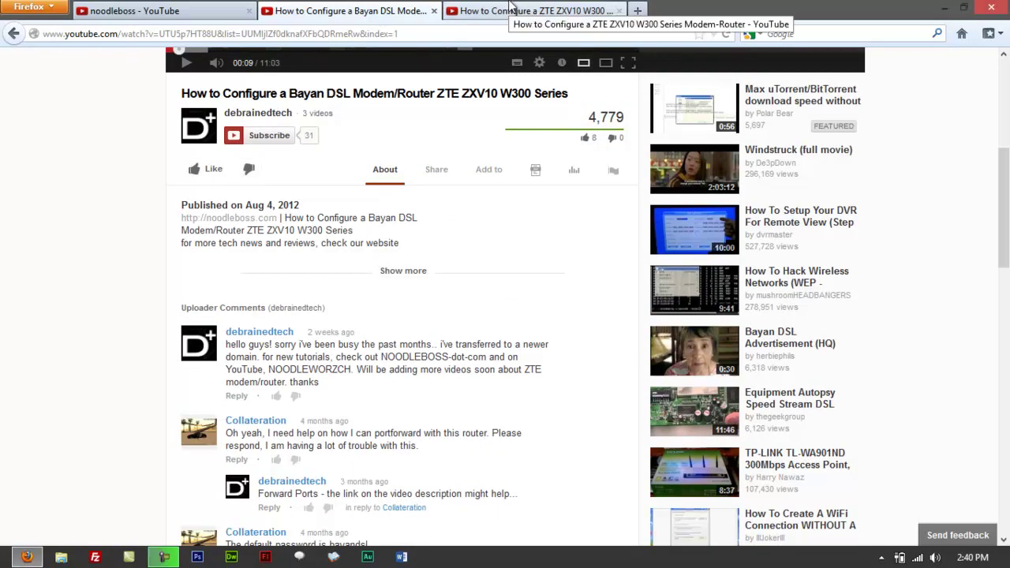
pyautogui.click(509, 8)
pyautogui.scroll(-3, 2, 418)
pyautogui.scroll(-2, 2, 418)
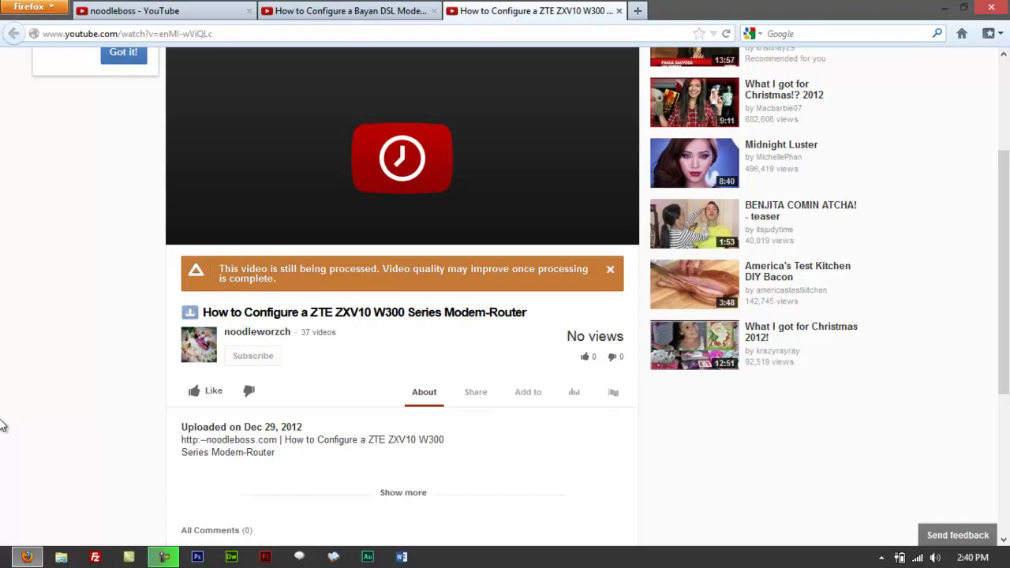
pyautogui.scroll(5, 2, 422)
pyautogui.scroll(-5, 3, 426)
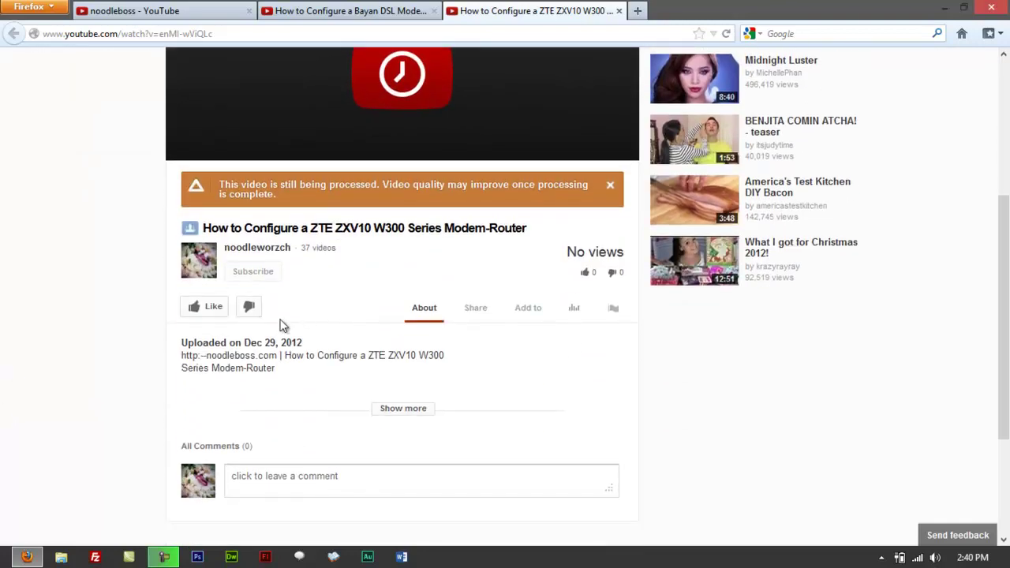
pyautogui.scroll(2, 292, 284)
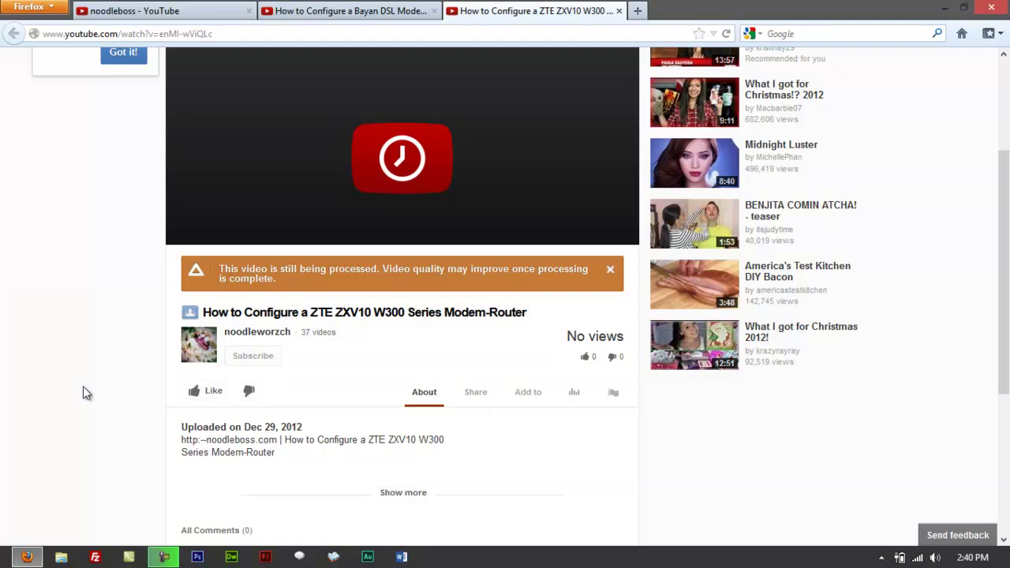
# Step: Return to the Bayan DSL modem video and scroll down to its 16 comments
pyautogui.hotkey('ctrl', 'shift', 'Tab')
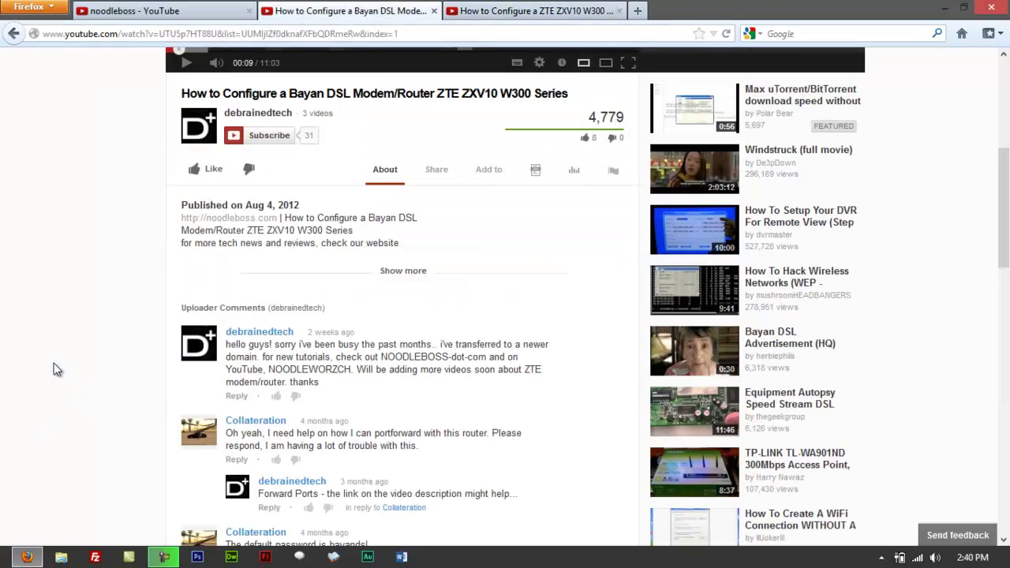
pyautogui.scroll(-2, 14, 337)
pyautogui.scroll(-2, 14, 344)
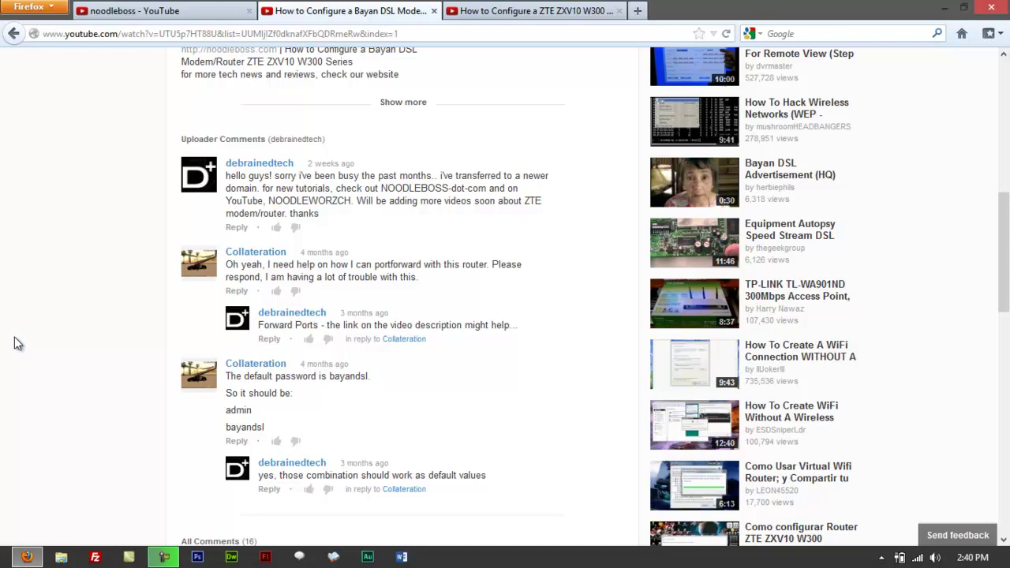
pyautogui.scroll(-9, 17, 344)
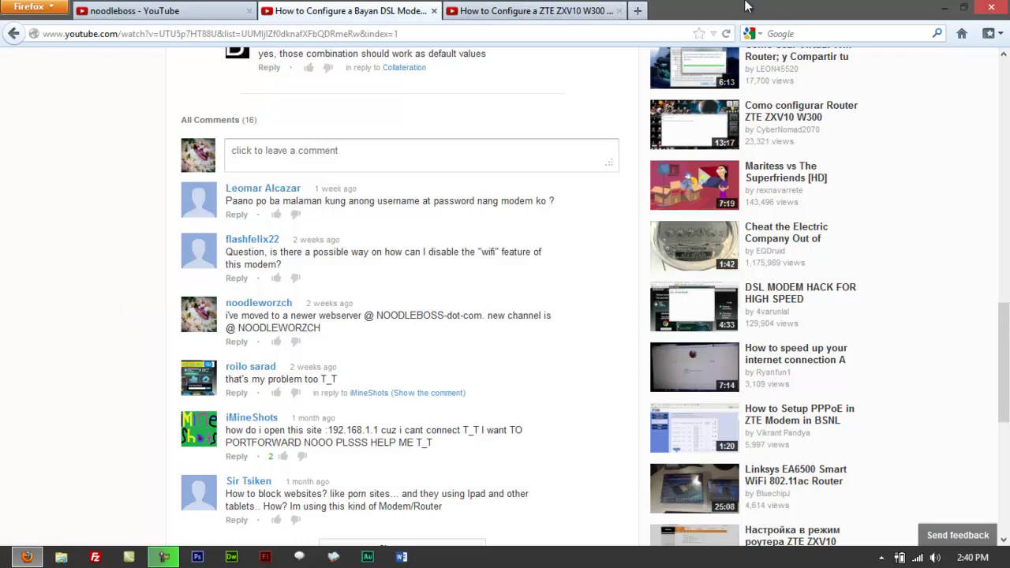
# Step: Minimise Firefox to show the desktop with the bayan-dsl and zte-zxv10 items
pyautogui.click(941, 7)
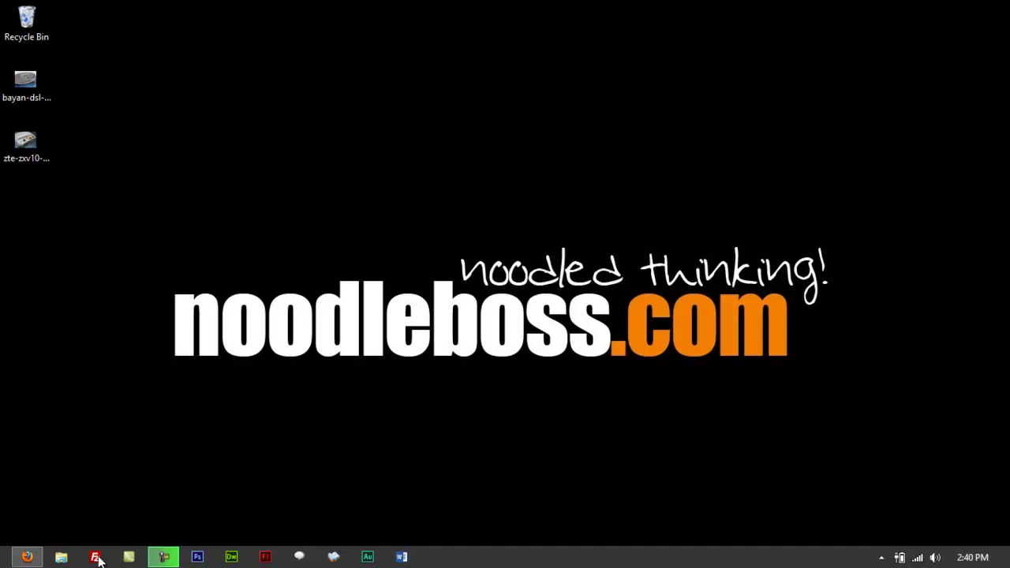
pyautogui.moveTo(27, 557)
# Step: Restore Firefox, load 192.168.1.1 to reach the router login, and bring up the Run box
pyautogui.click(26, 558)
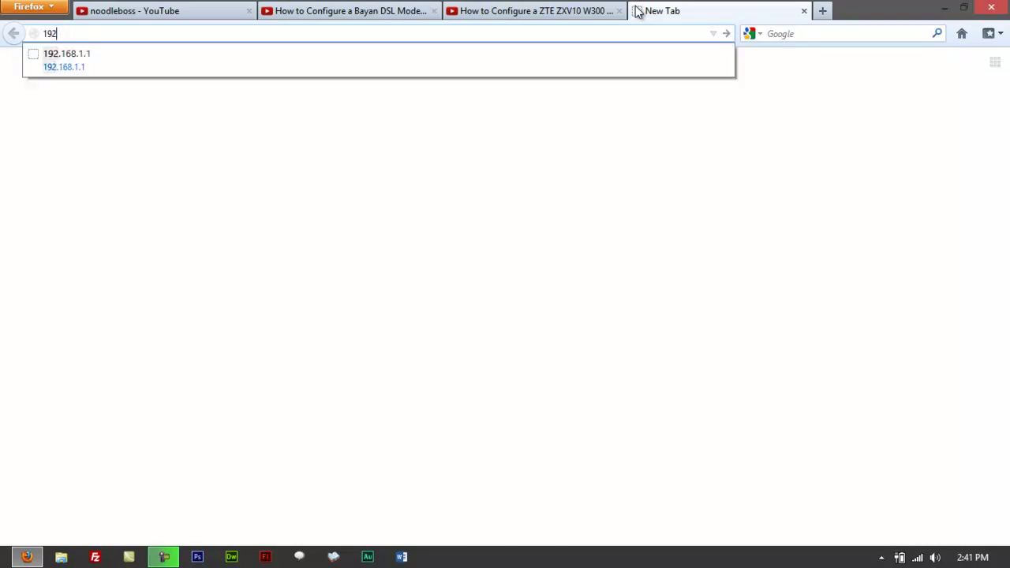
pyautogui.press('BackSpace')
pyautogui.click(251, 55)
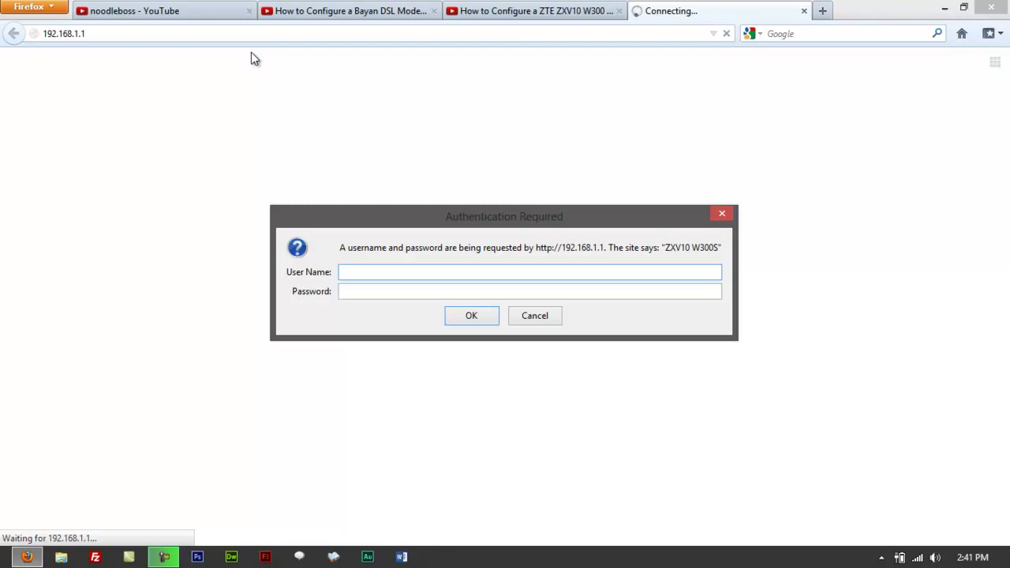
pyautogui.press('super+r')
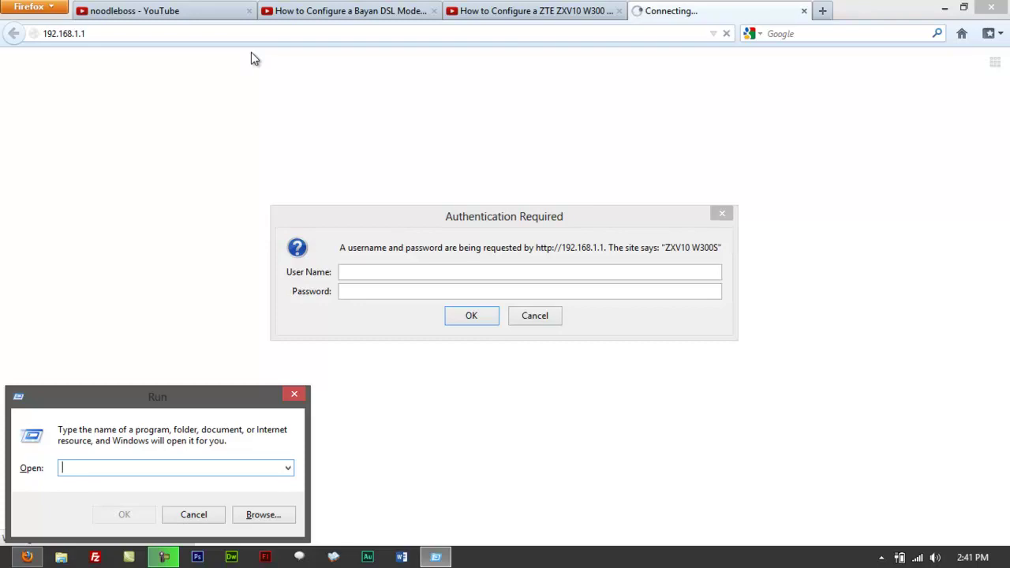
# Step: Run ipconfig in a new Command Prompt, showing IPv4 192.168.1.2 and gateway 192.168.1.1
pyautogui.write('cmd')
pyautogui.press('Return')
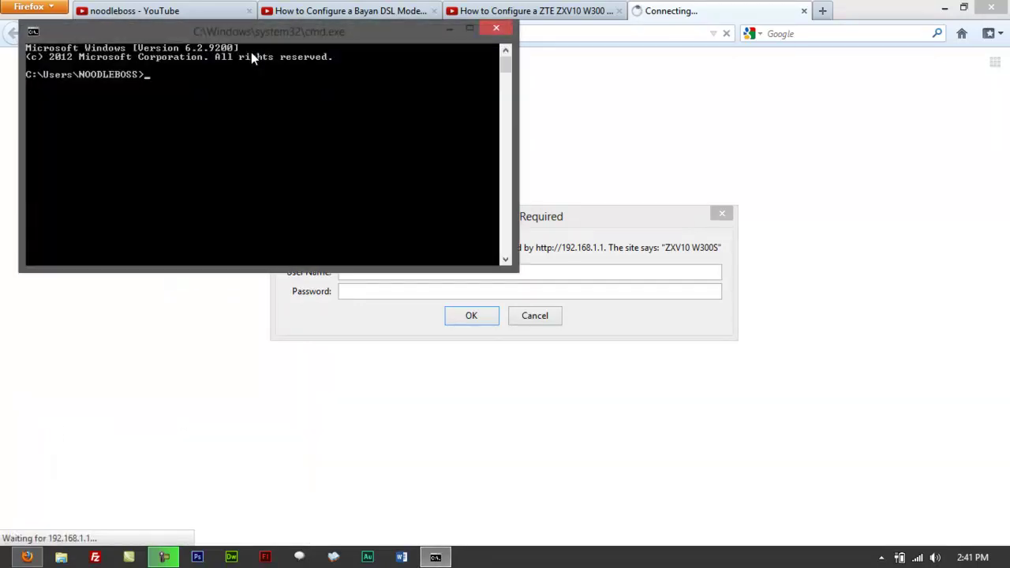
pyautogui.write('ipconfig')
pyautogui.press('Return')
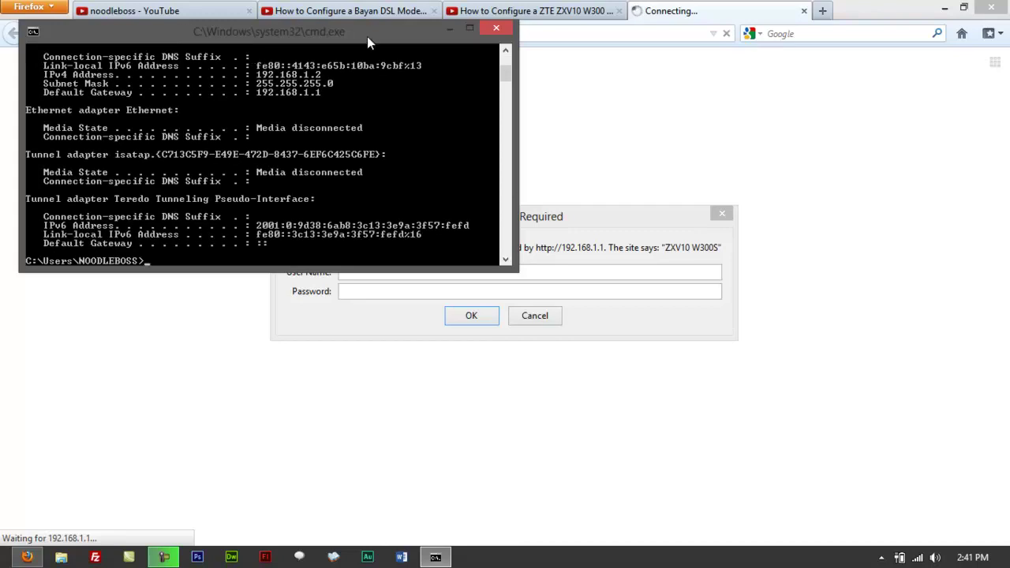
pyautogui.moveTo(366, 37); pyautogui.dragTo(625, 185)
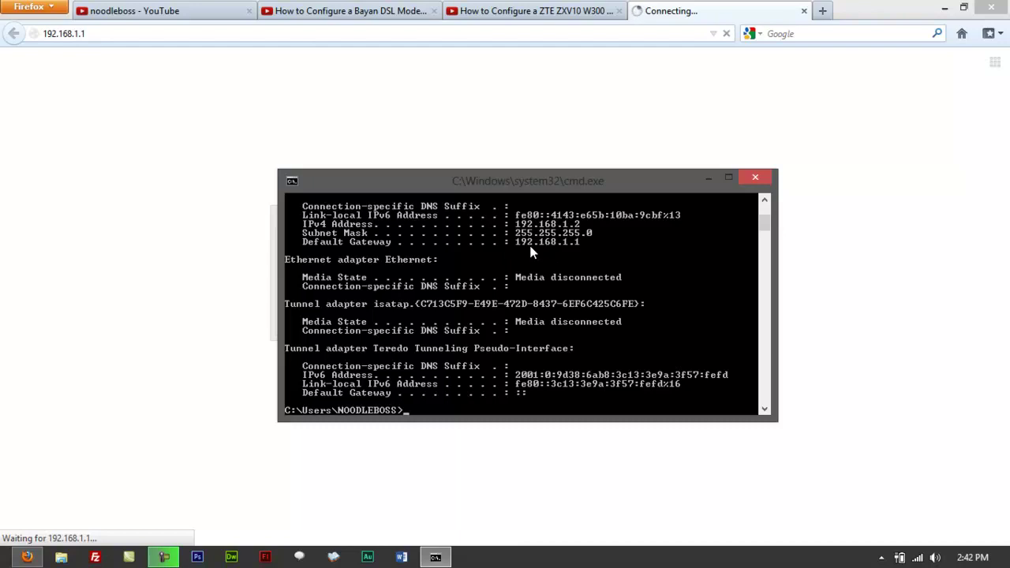
# Step: Log in to the router with the admin user name and the router password
pyautogui.click(713, 180)
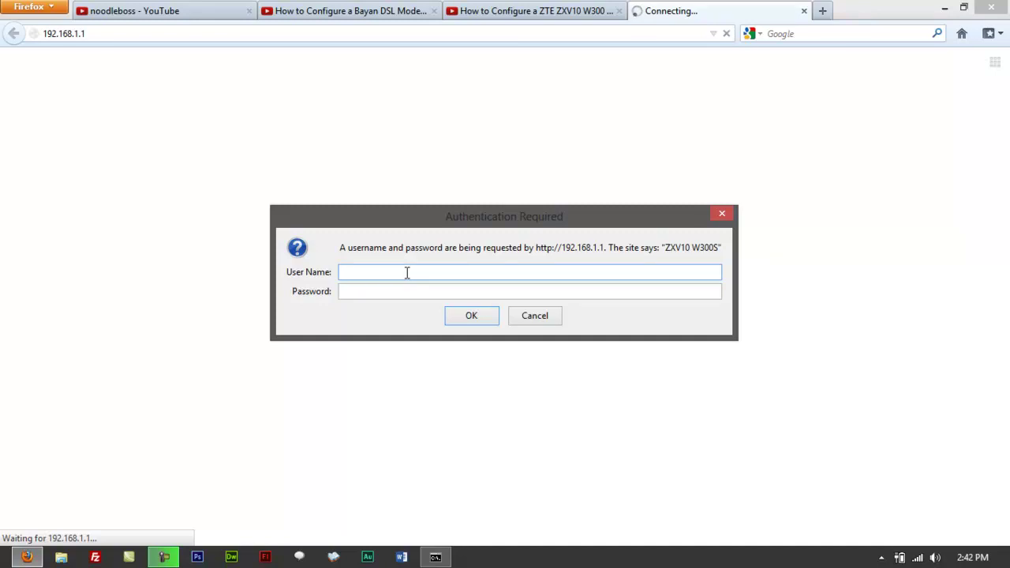
pyautogui.write('admin')
pyautogui.click(403, 289)
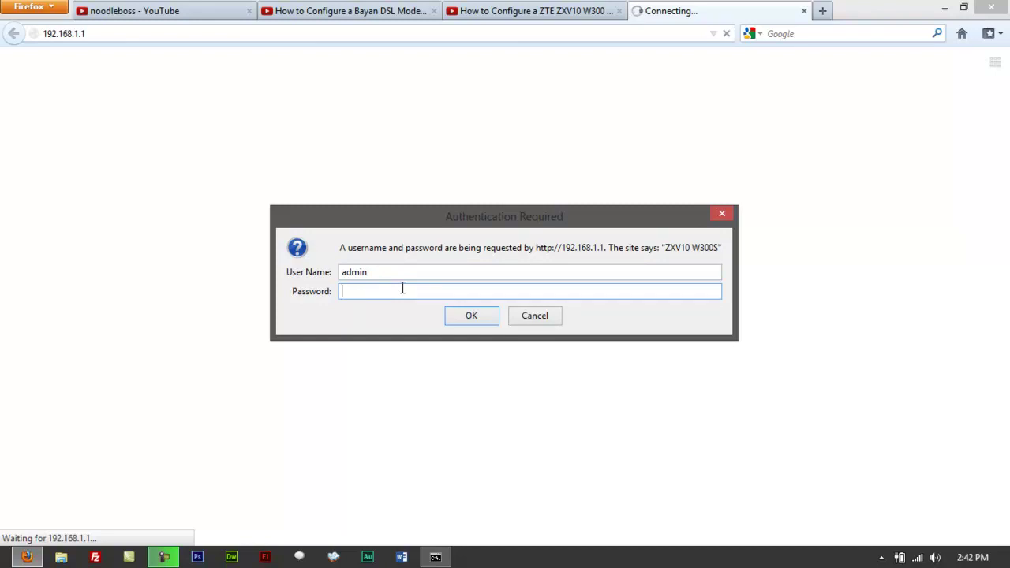
pyautogui.write('password********')
pyautogui.press('Return')
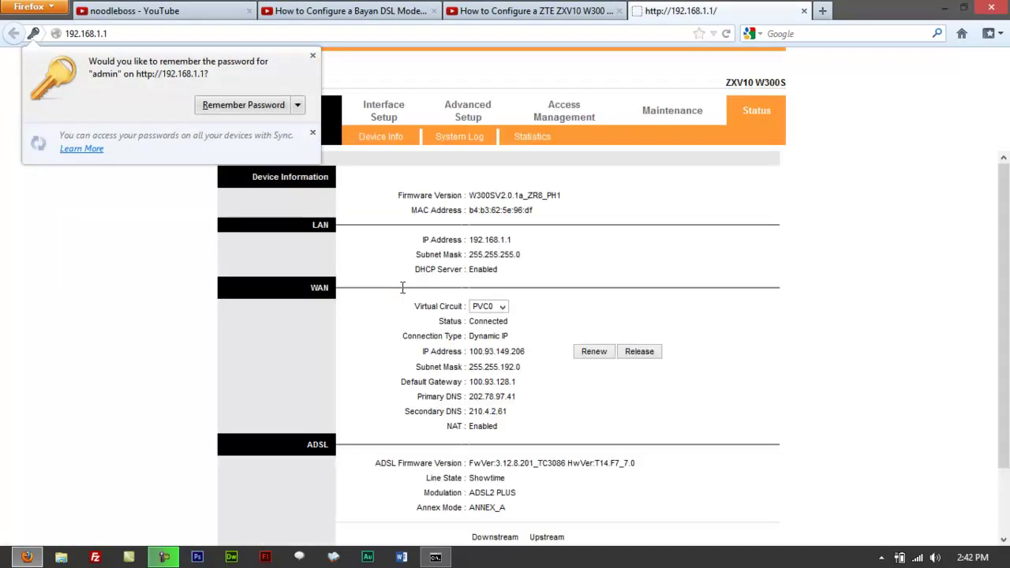
# Step: Dismiss Firefox's Remember Password bar and scroll down the router's Status page
pyautogui.click(312, 56)
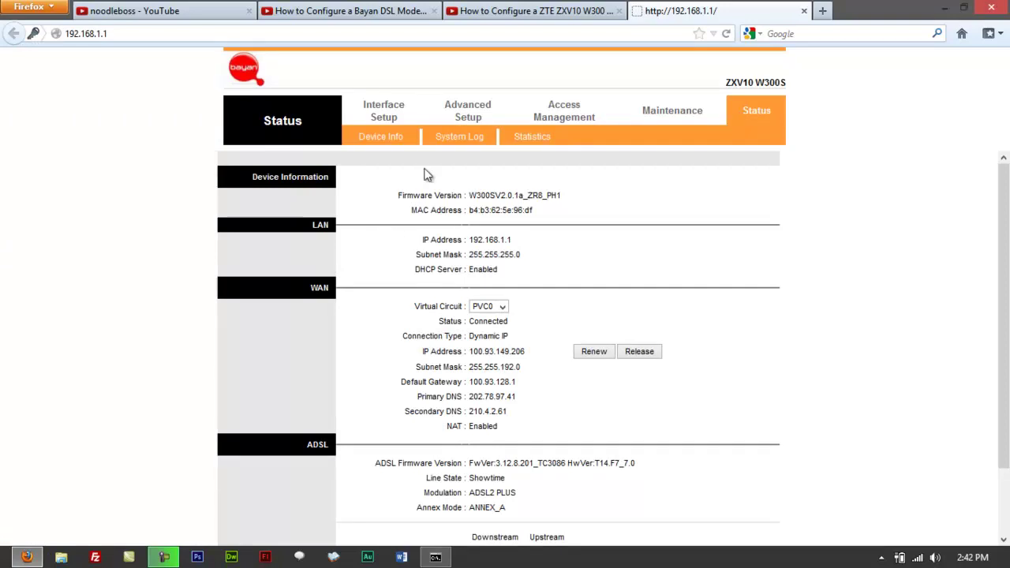
pyautogui.scroll(-2, 416, 208)
# Step: Go to Interface Setup > Wireless to show the Access Point Settings
pyautogui.click(398, 113)
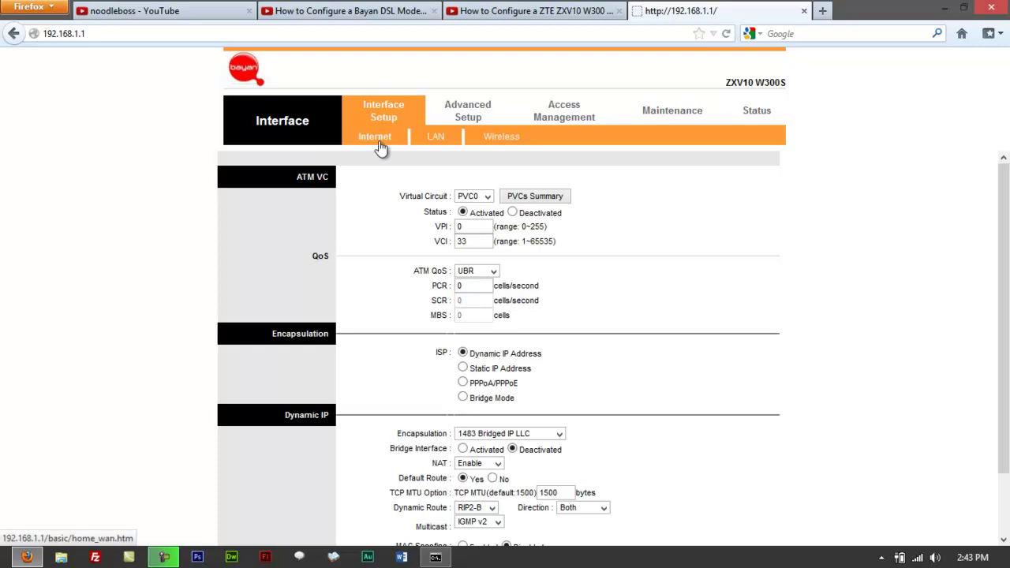
pyautogui.click(512, 140)
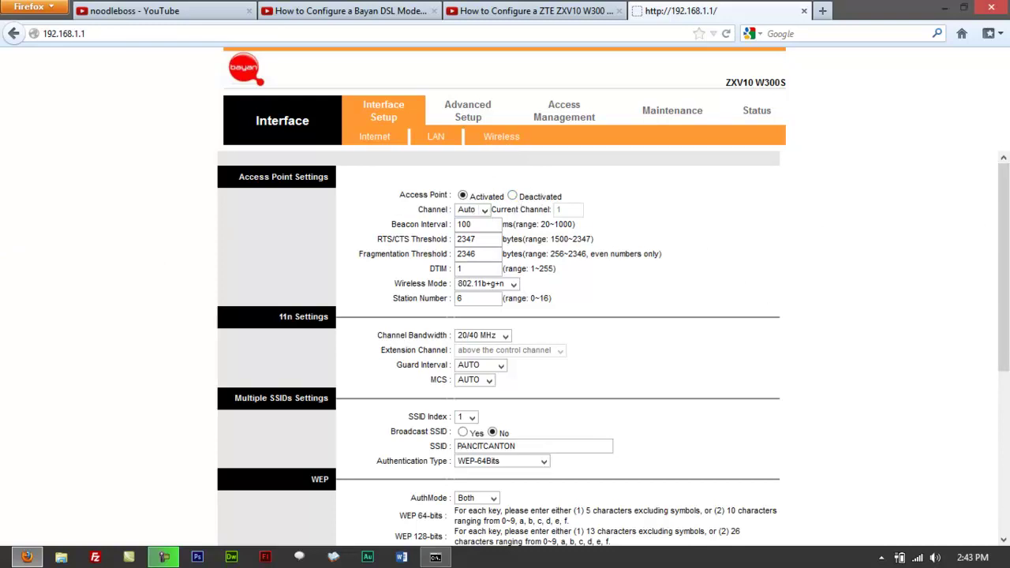
pyautogui.moveTo(1003, 269)
pyautogui.mouseDown()
pyautogui.moveTo(1003, 422)
pyautogui.moveTo(1003, 263)
pyautogui.mouseUp()
# Step: Set the wireless Access Point to Deactivated, then select the router's 192.168.1.1 address
pyautogui.click(512, 196)
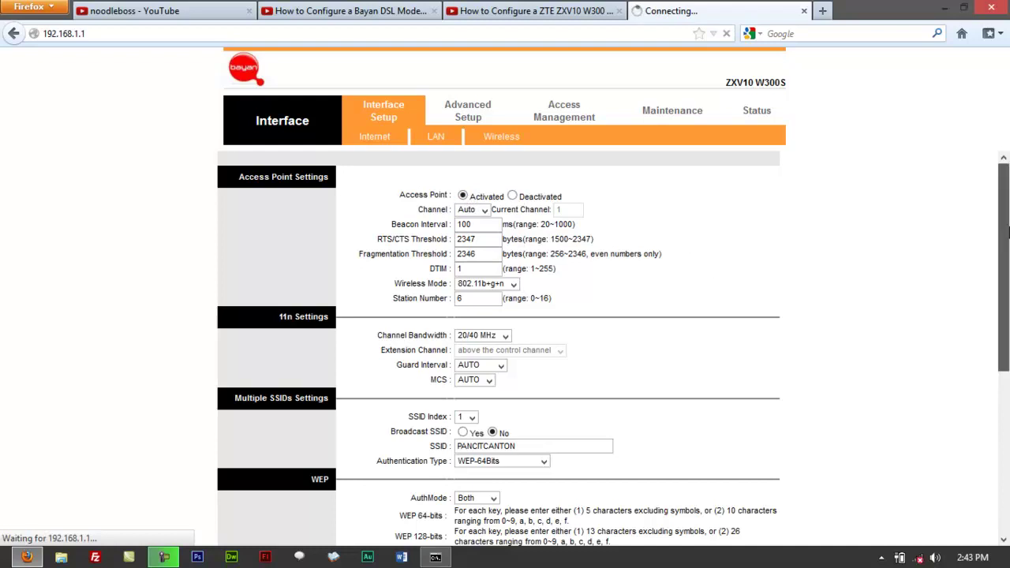
pyautogui.click(472, 196)
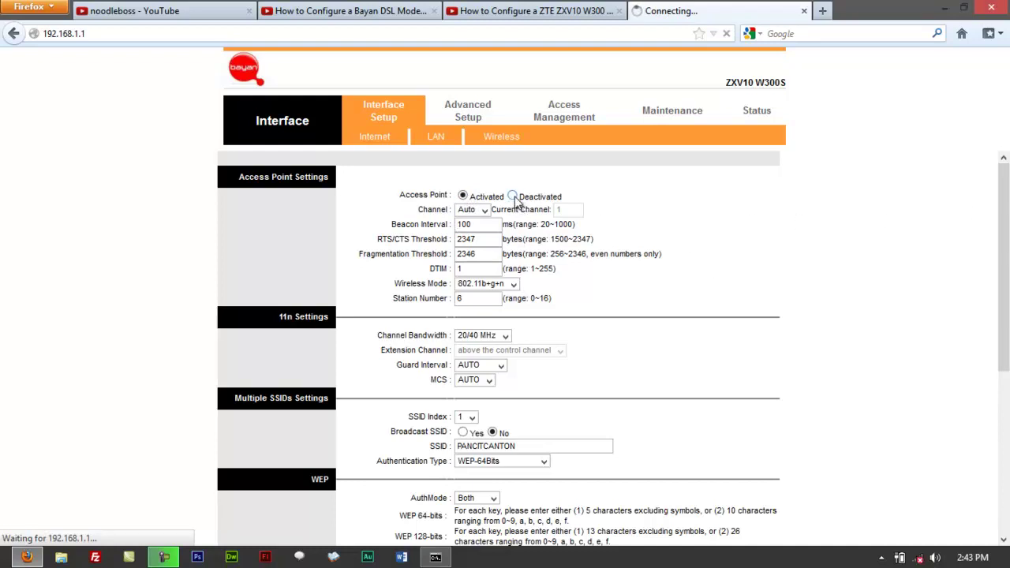
pyautogui.click(513, 196)
pyautogui.moveTo(1003, 248); pyautogui.dragTo(1003, 410)
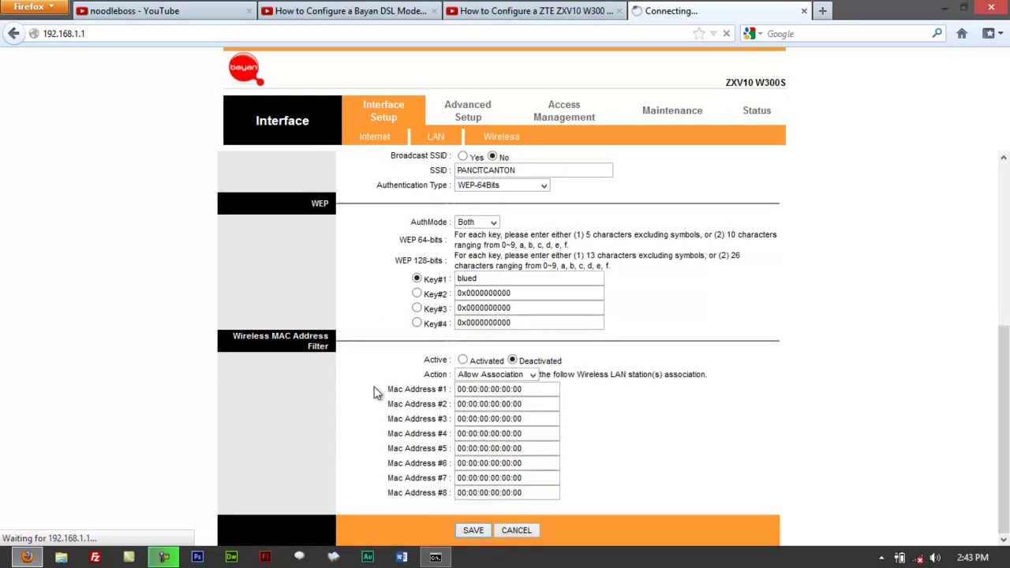
pyautogui.click(307, 32)
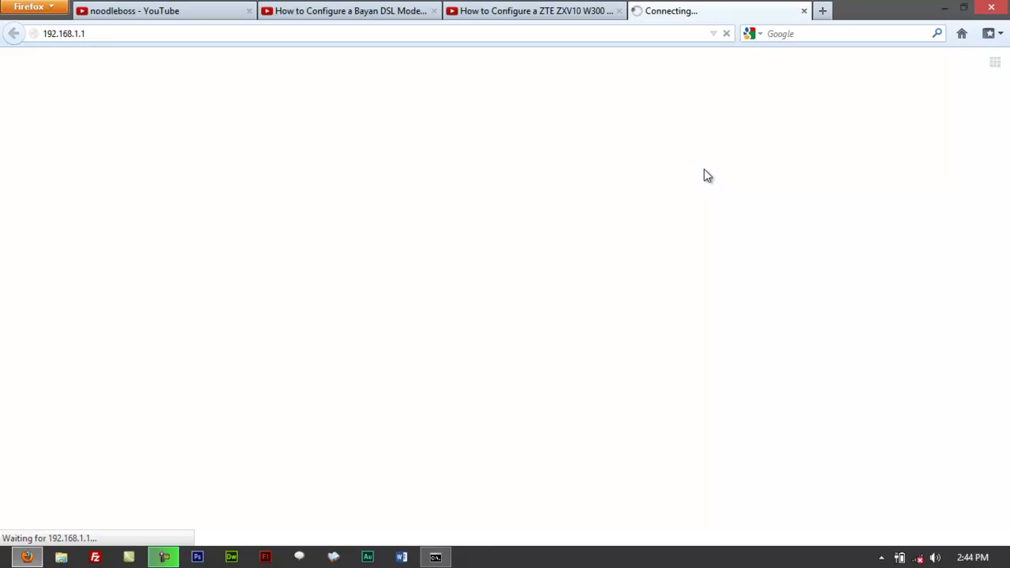
# Step: Run ipconfig in a new Command Prompt to list every adapter as Media disconnected
pyautogui.press('super+r')
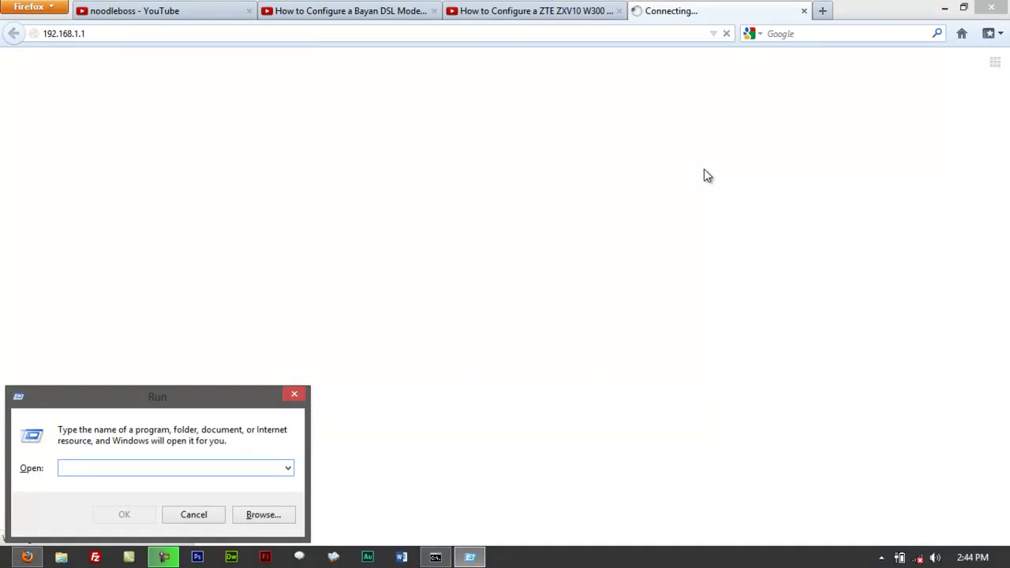
pyautogui.write('cmd')
pyautogui.press('Return')
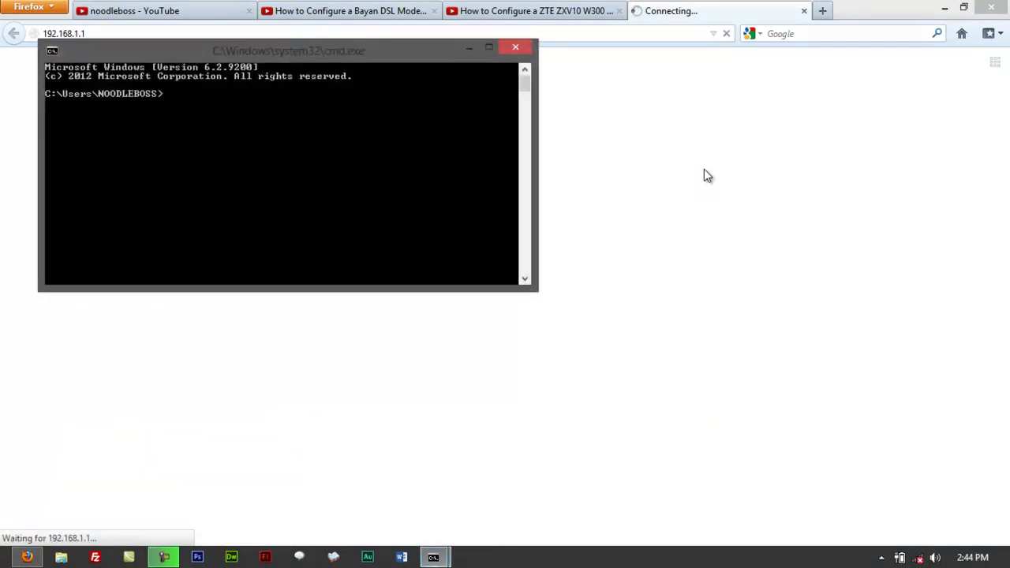
pyautogui.write('ipconfig')
pyautogui.press('Return')
# Step: Reposition and enlarge the console window, then return to the Bayan DSL video tab
pyautogui.moveTo(336, 55); pyautogui.dragTo(456, 134)
pyautogui.moveTo(655, 355); pyautogui.dragTo(707, 413)
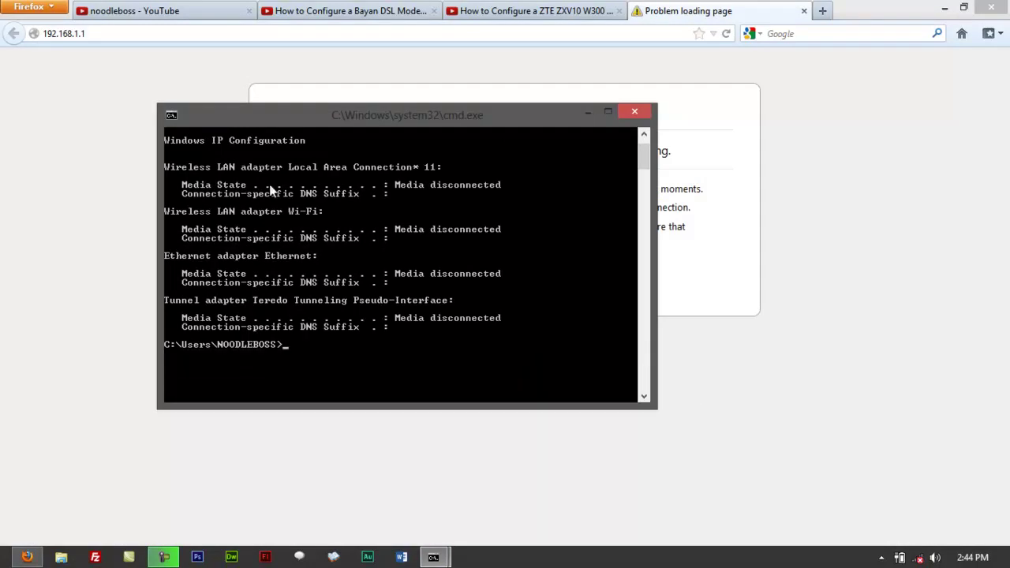
pyautogui.moveTo(297, 121); pyautogui.dragTo(355, 126)
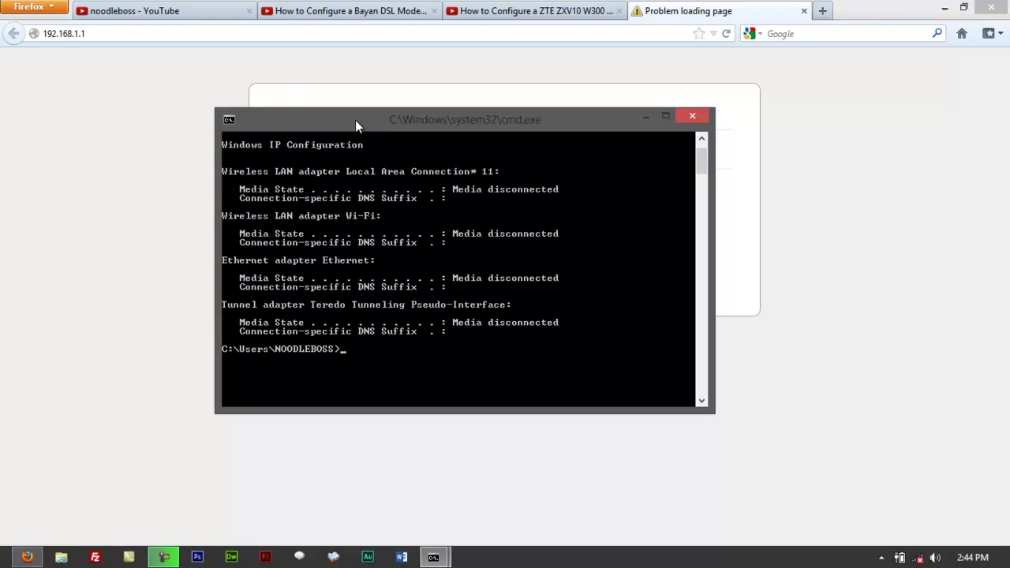
pyautogui.moveTo(355, 119); pyautogui.dragTo(389, 133)
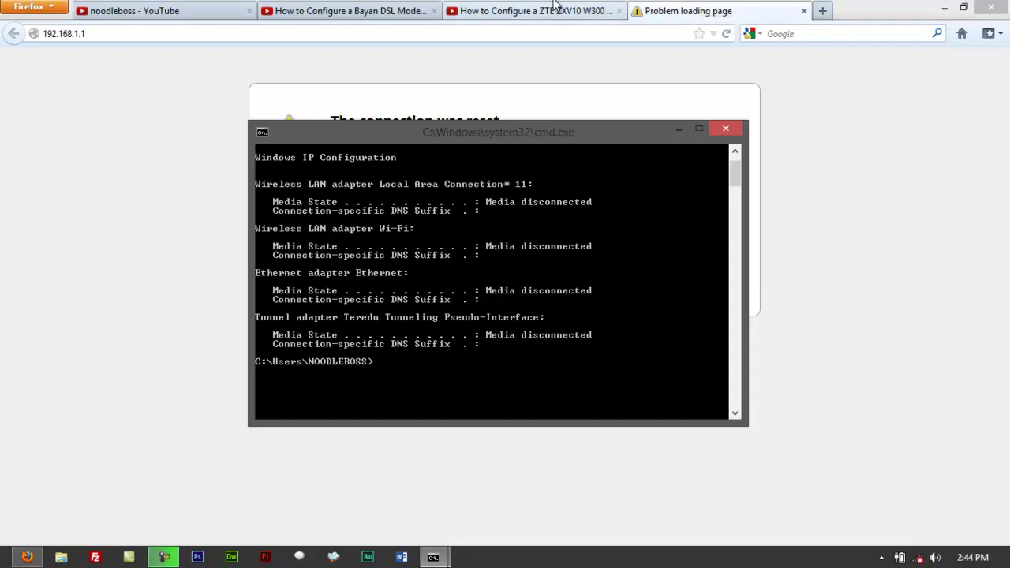
pyautogui.click(394, 10)
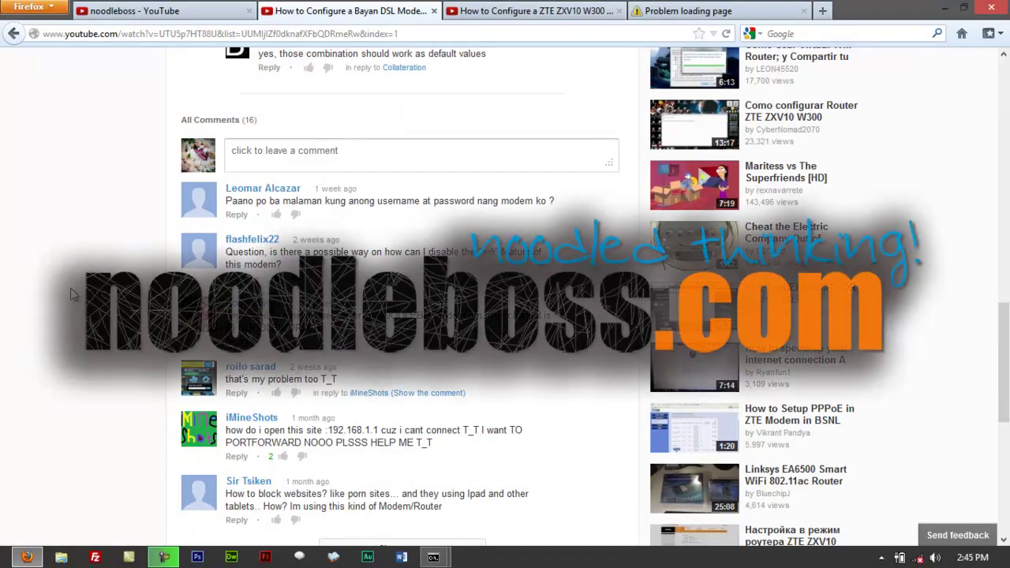
# Step: Scroll the Bayan DSL video comments, then minimise Firefox and open the Windows Start screen
pyautogui.scroll(3, 75, 283)
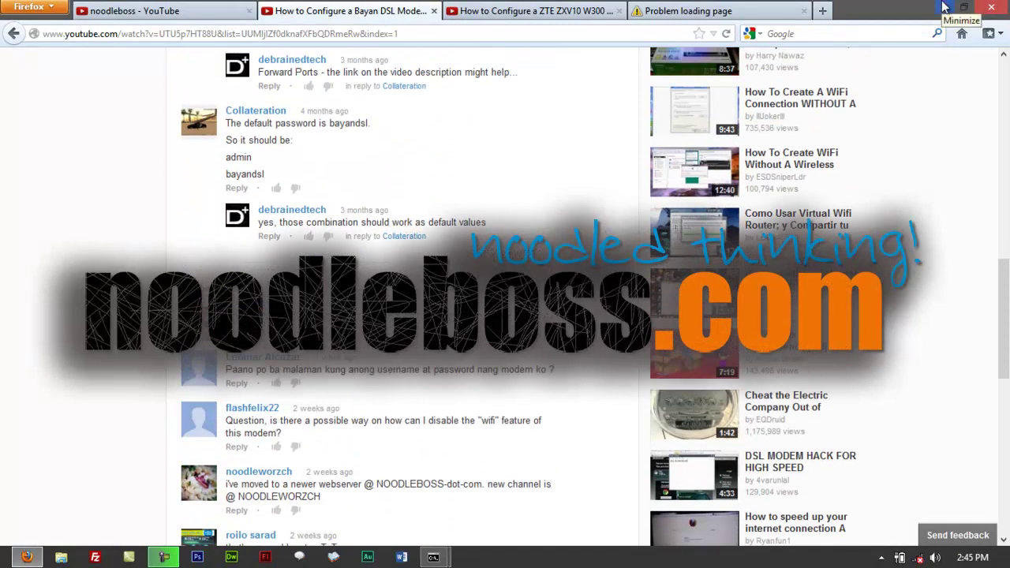
pyautogui.click(944, 7)
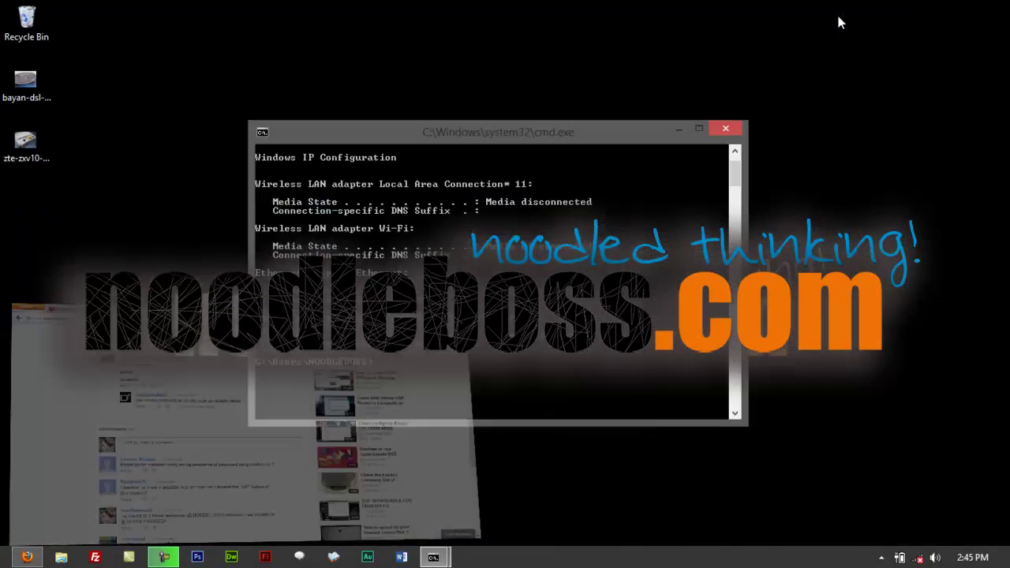
pyautogui.click(8, 560)
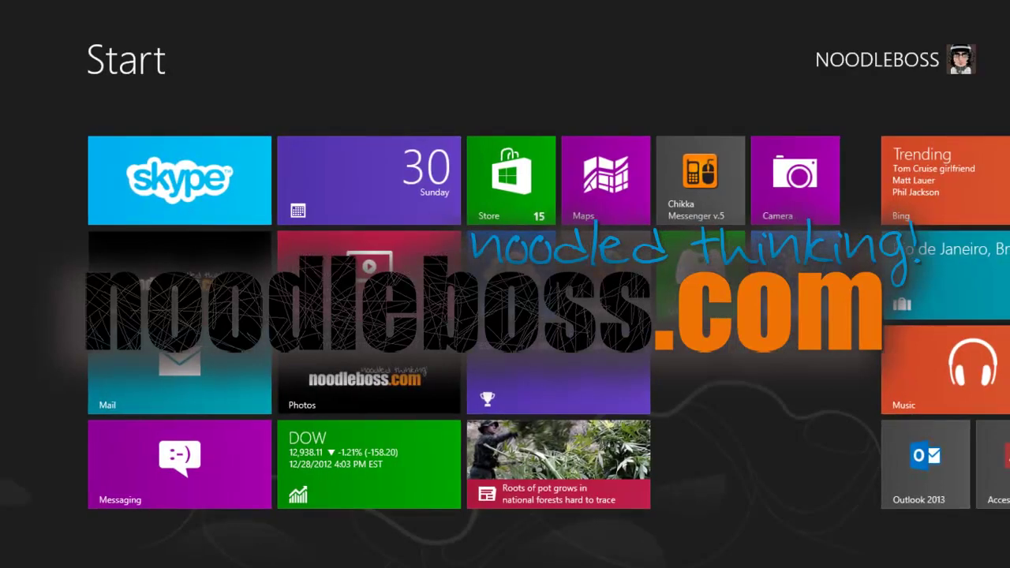